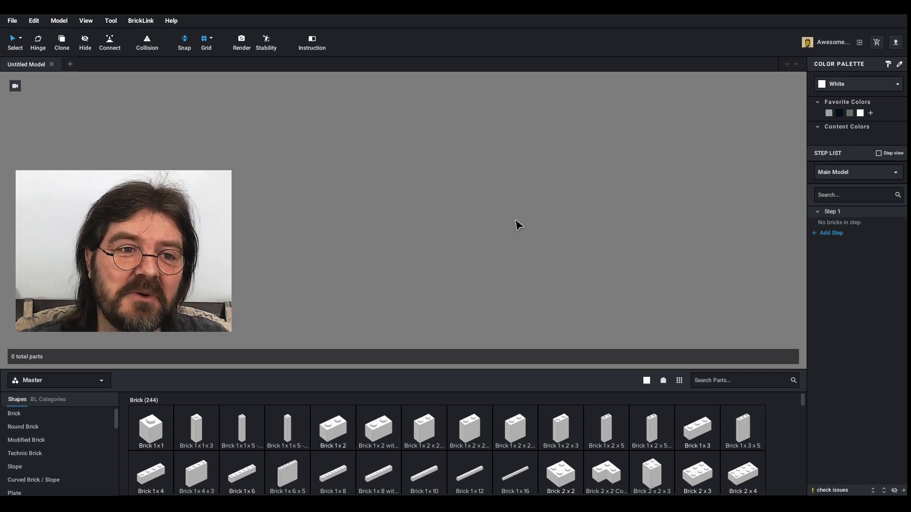
- Load T-Rex Model.obj into the tool that creates a sculpture from a 3D file and rotate its preview
click(12, 22)
mouse_move(23, 93)
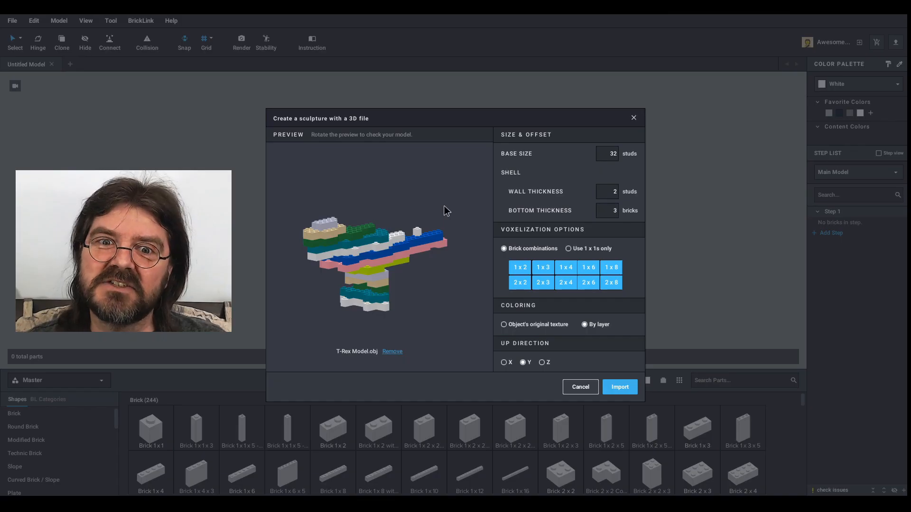
drag(432, 218, 390, 246)
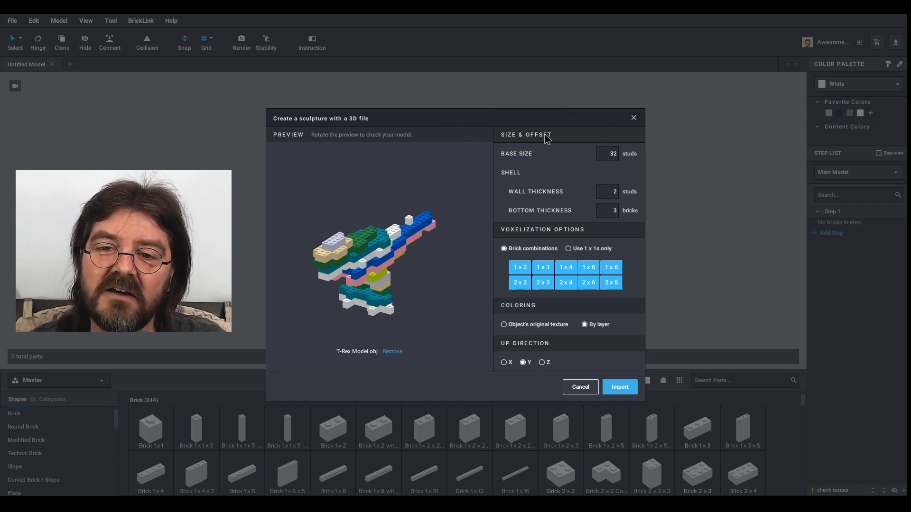
double_click(609, 153)
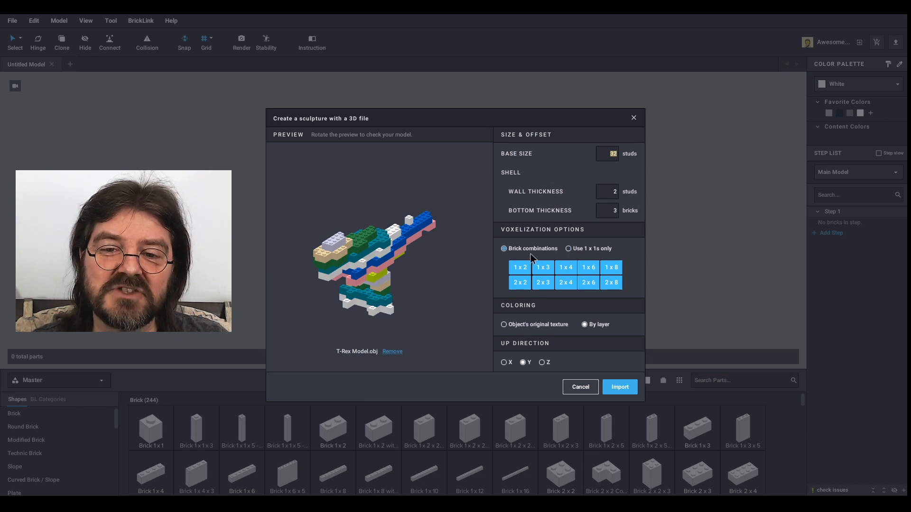
- Try voxelizing with 1 x 1s only, and return to brick combinations
click(569, 249)
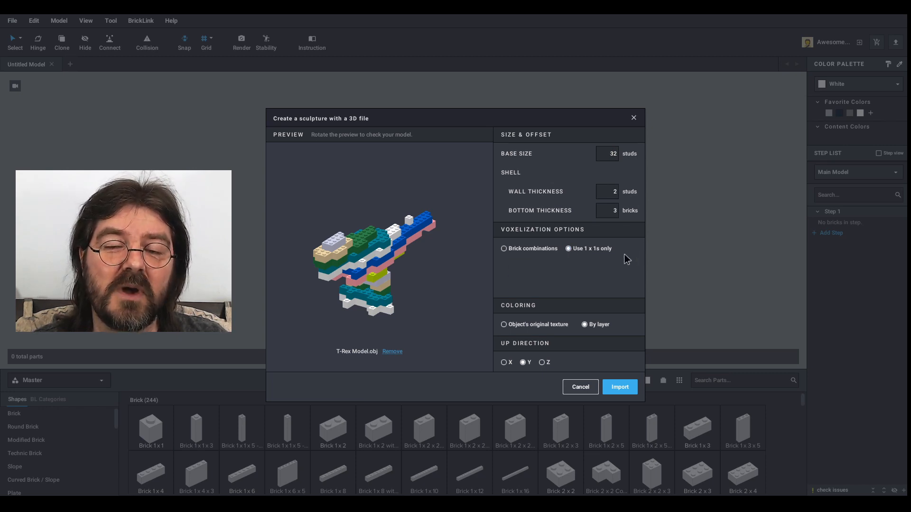
click(505, 250)
- Exclude the 1 x 2, 1 x 3, 1 x 4, 1 x 6 and 1 x 8 bricks from the combinations, and re-enable them
click(520, 268)
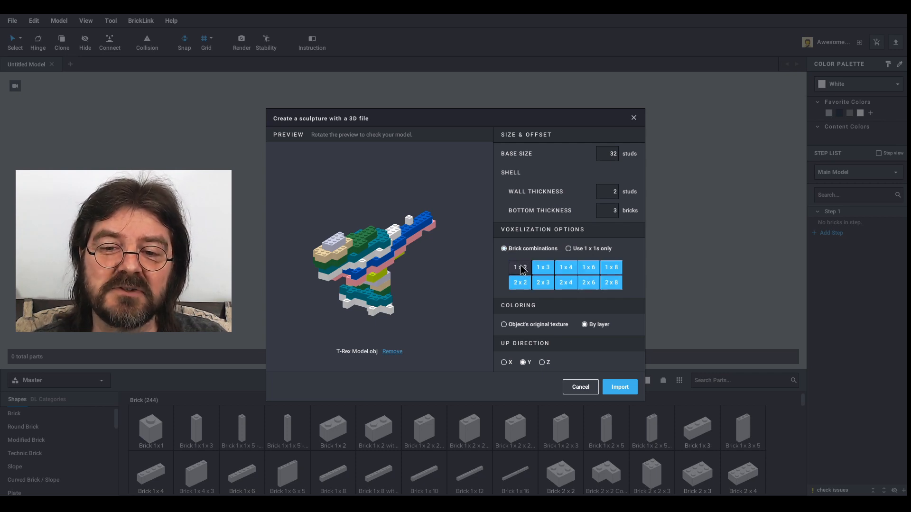
click(545, 268)
click(566, 269)
click(589, 269)
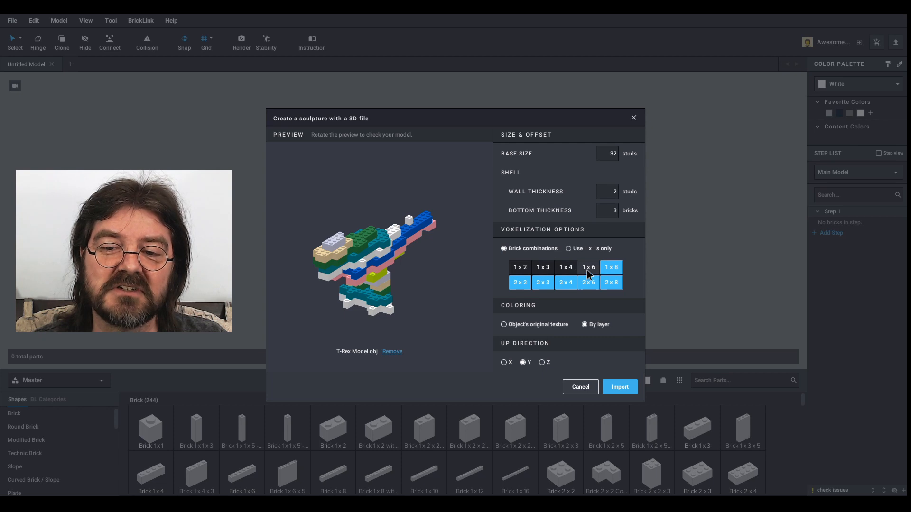
click(611, 268)
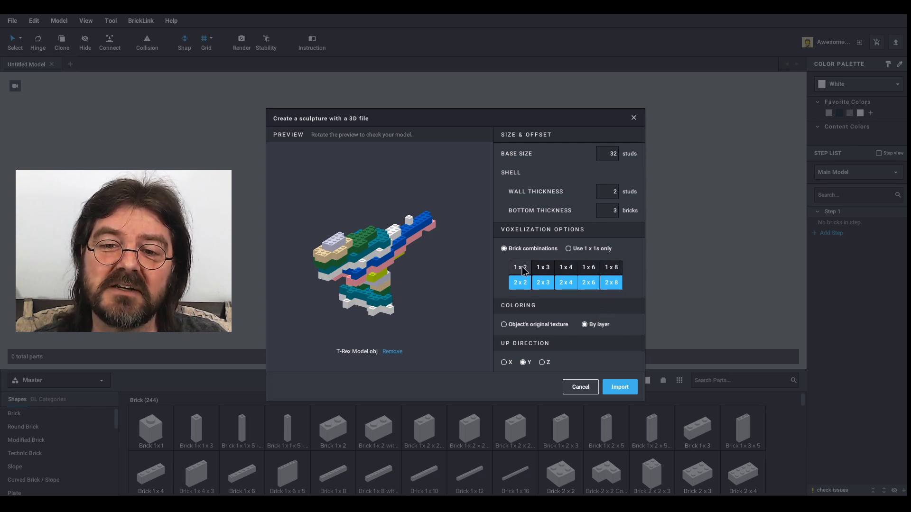
click(522, 270)
click(543, 268)
click(566, 269)
click(589, 269)
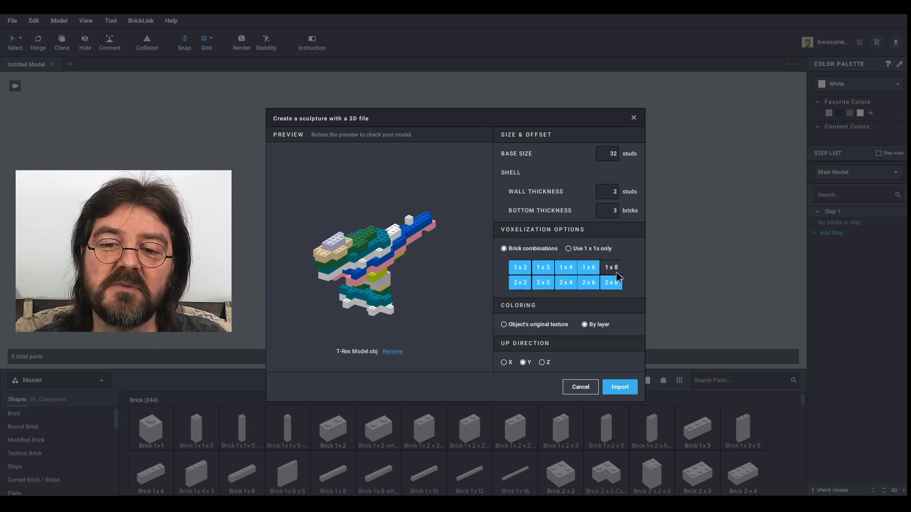
click(612, 269)
- Exclude the five 2-wide brick sizes from the combinations, and restore the full set of sizes
click(612, 283)
click(589, 283)
click(566, 283)
click(544, 284)
click(522, 283)
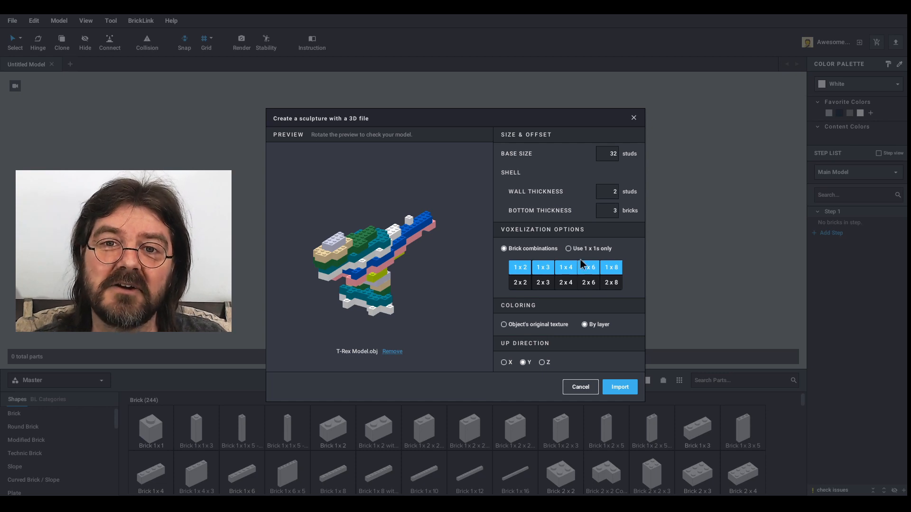
click(522, 268)
click(520, 267)
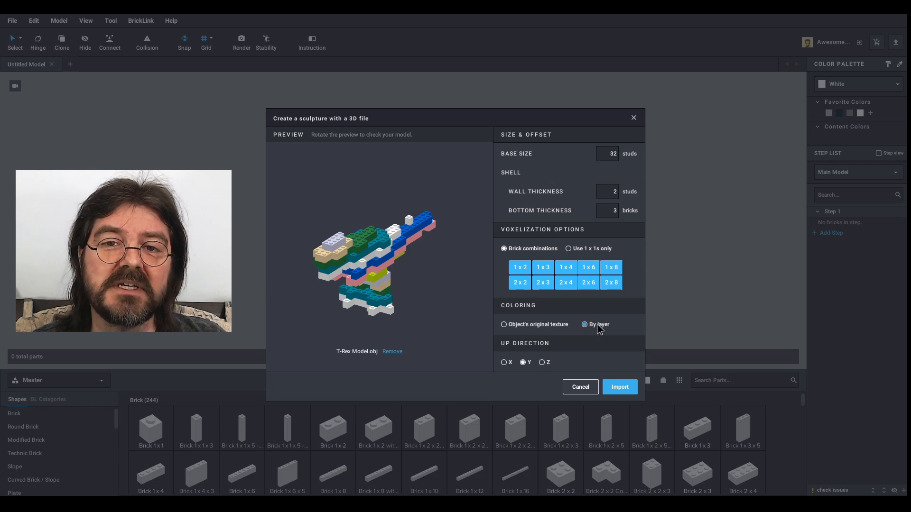
- Try coloring the sculpture with the object's original texture, return to coloring by layer, and inspect the preview
click(504, 327)
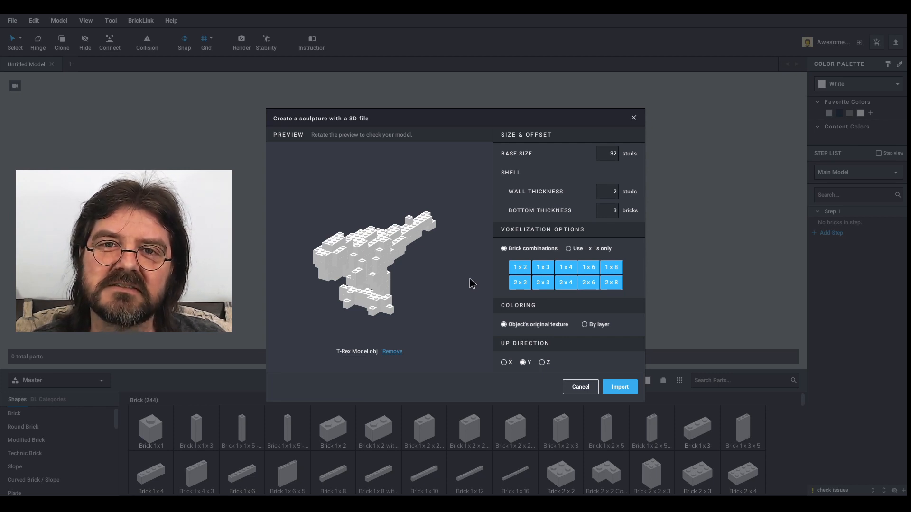
click(585, 325)
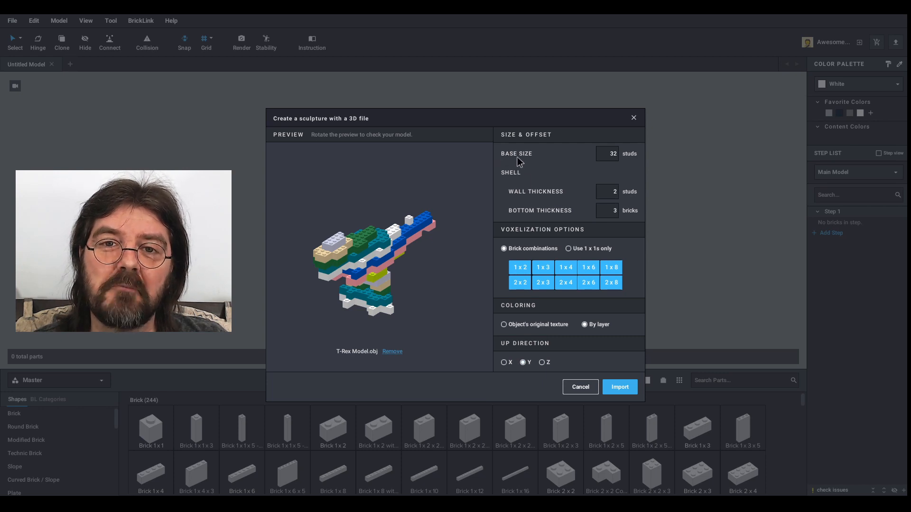
scroll(411, 269, up, 2)
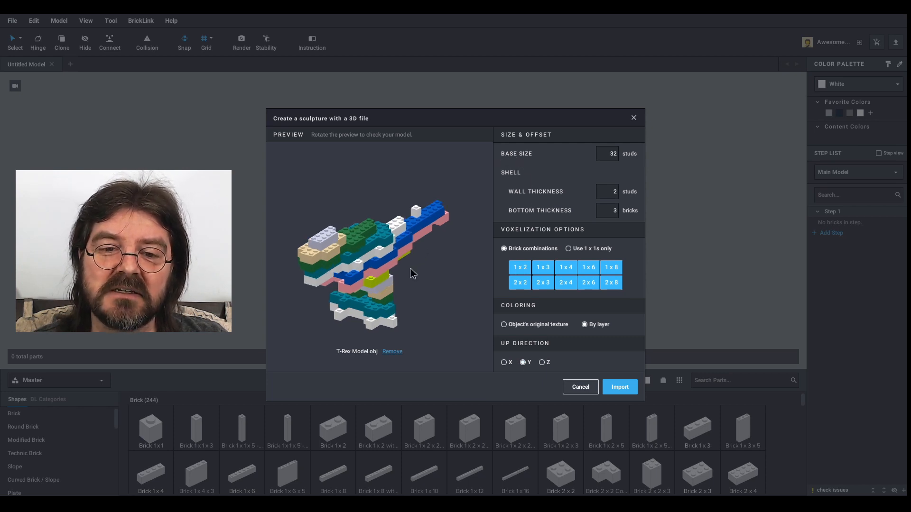
scroll(411, 269, up, 1)
right_drag(411, 269, 451, 253)
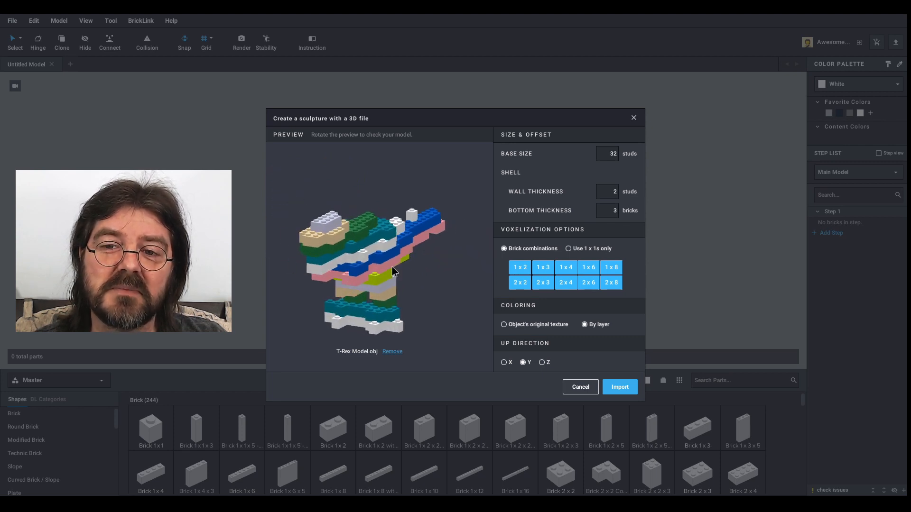
- Set the sculpture's base size to 64 studs and inspect the T-Rex preview
double_click(608, 153)
text(64)
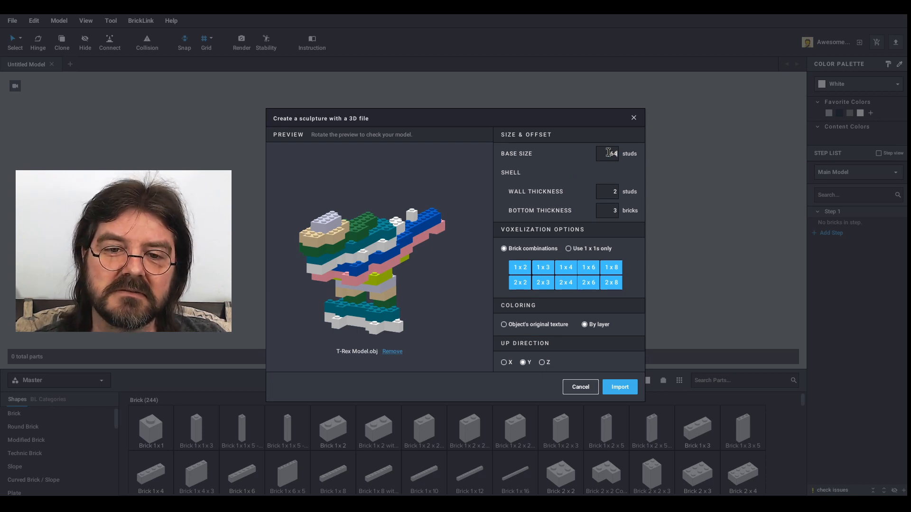
key(Return)
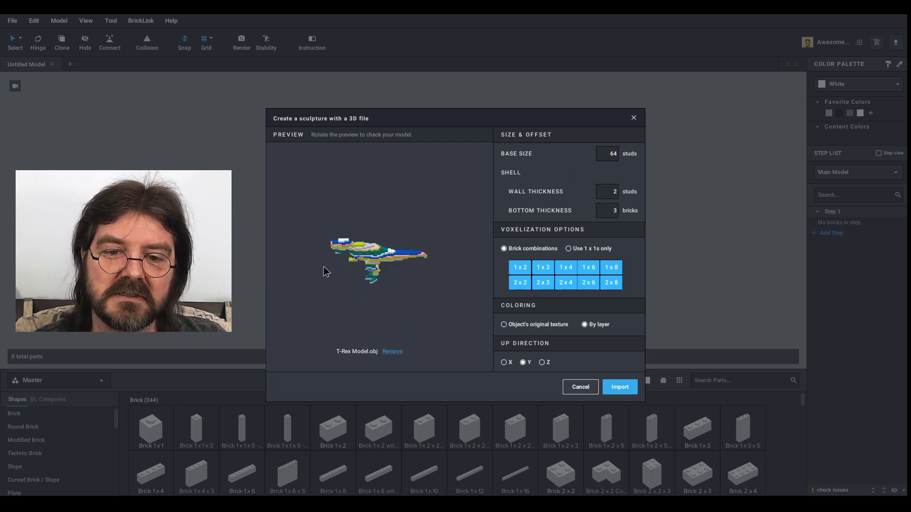
scroll(351, 264, up, 4)
right_drag(353, 264, 405, 275)
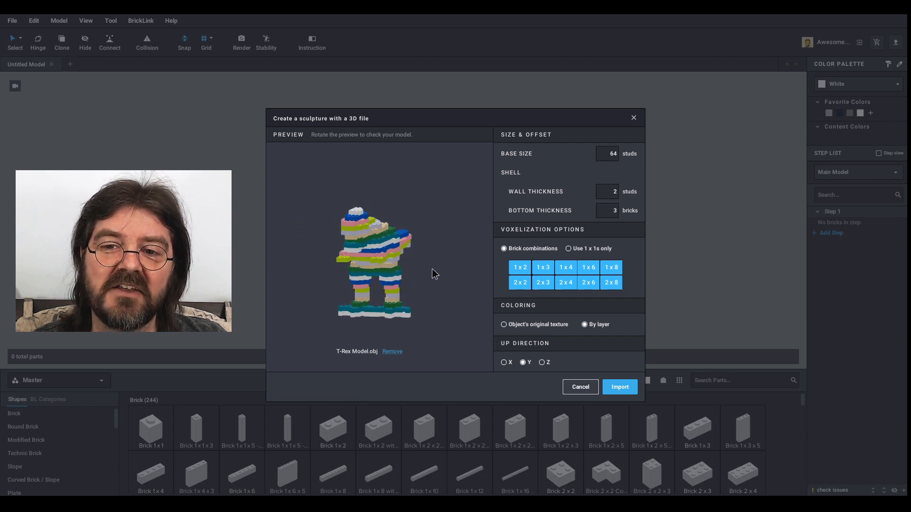
click(521, 269)
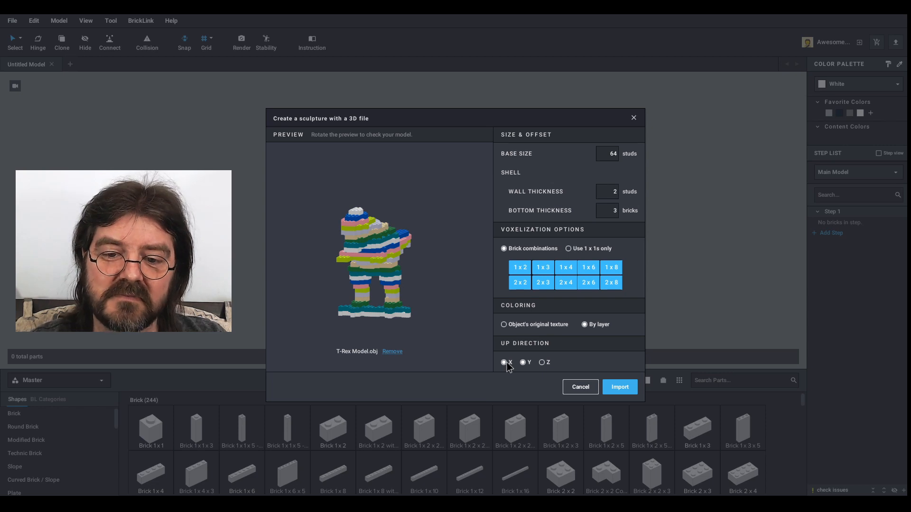
- Change the sculpture's up direction to X and look over the reoriented preview
click(504, 362)
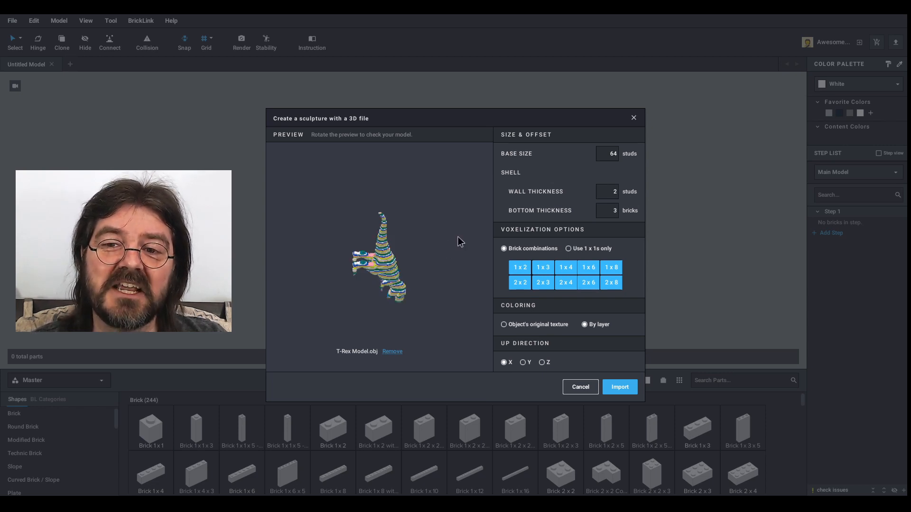
scroll(423, 244, up, 5)
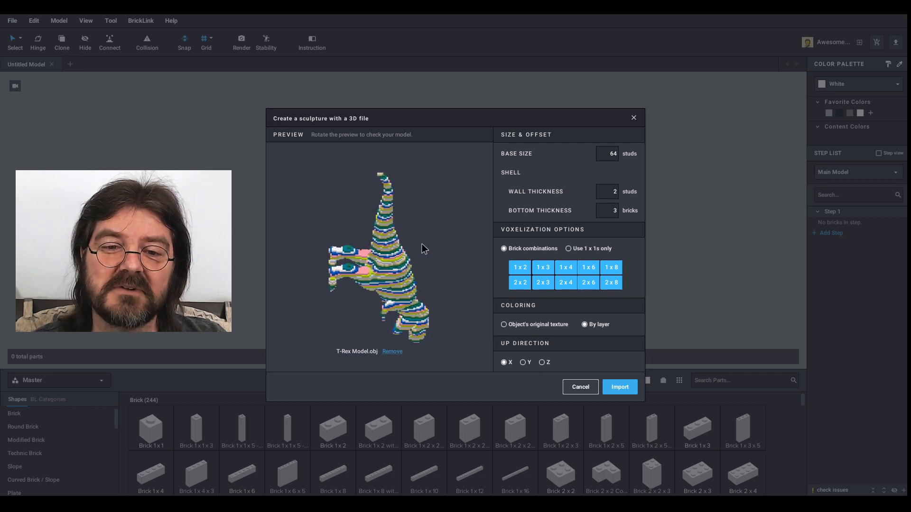
drag(400, 228, 426, 271)
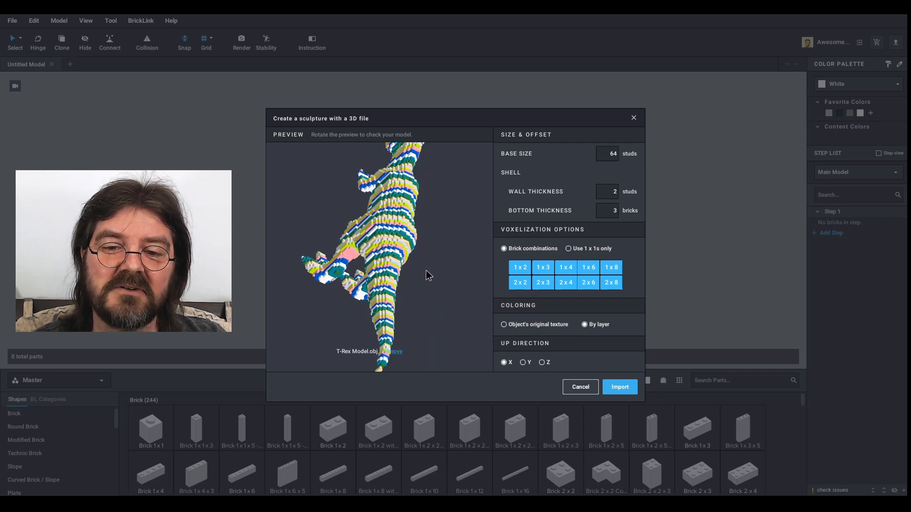
- Color the sculpture with the object's original texture and check the preview from several angles
click(505, 324)
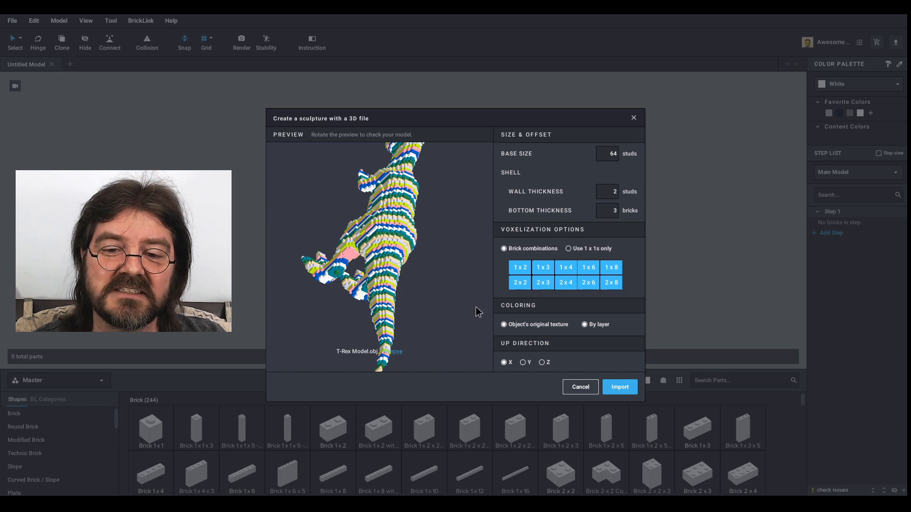
drag(406, 265, 445, 225)
drag(418, 256, 445, 197)
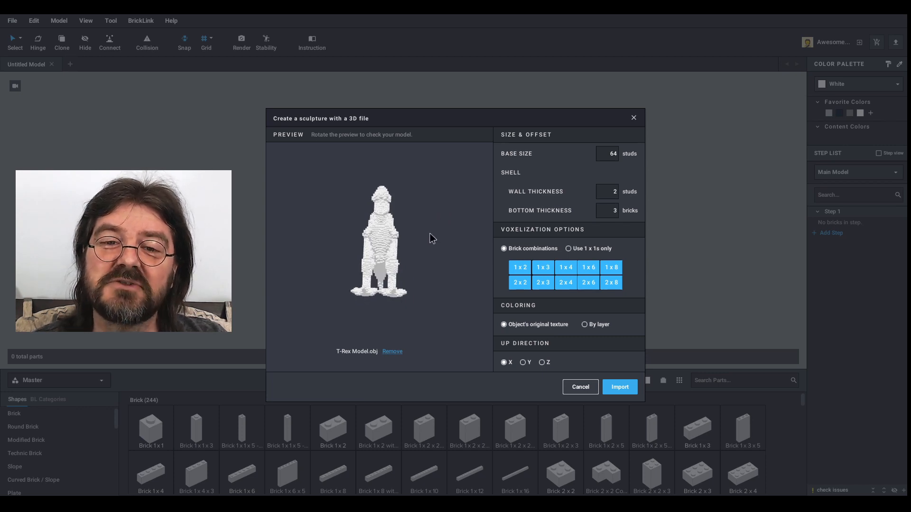
mouse_move(414, 243)
mouse_down()
mouse_move(402, 251)
mouse_move(416, 255)
mouse_up()
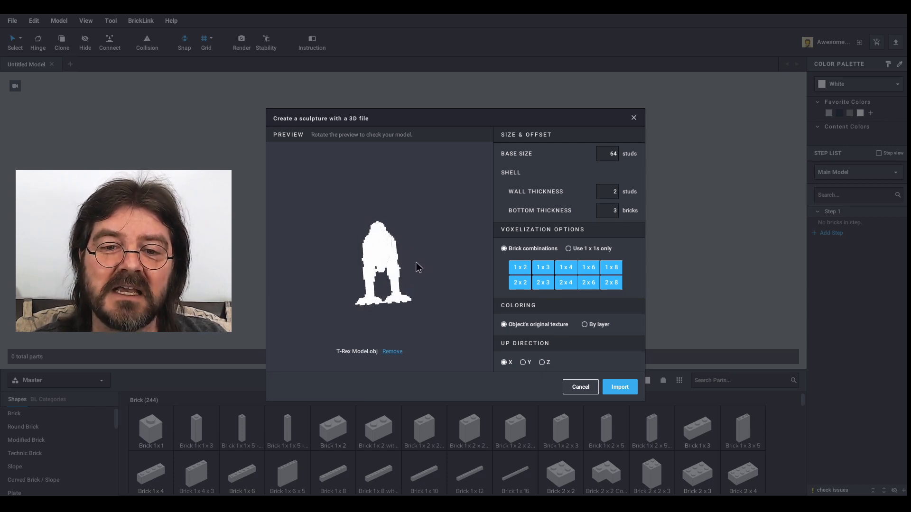
drag(416, 263, 396, 275)
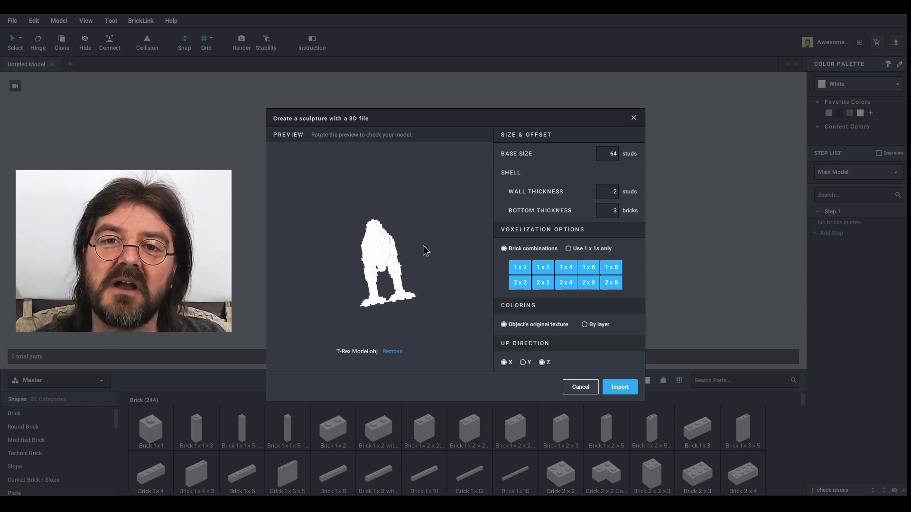
- Try Z as the sculpture's up direction and inspect the stud orientation in the preview
mouse_move(399, 231)
right_down()
mouse_move(397, 213)
mouse_move(392, 257)
mouse_move(403, 254)
mouse_move(385, 246)
mouse_move(400, 285)
mouse_move(429, 288)
mouse_move(403, 284)
mouse_move(378, 232)
right_up()
scroll(391, 260, up, 5)
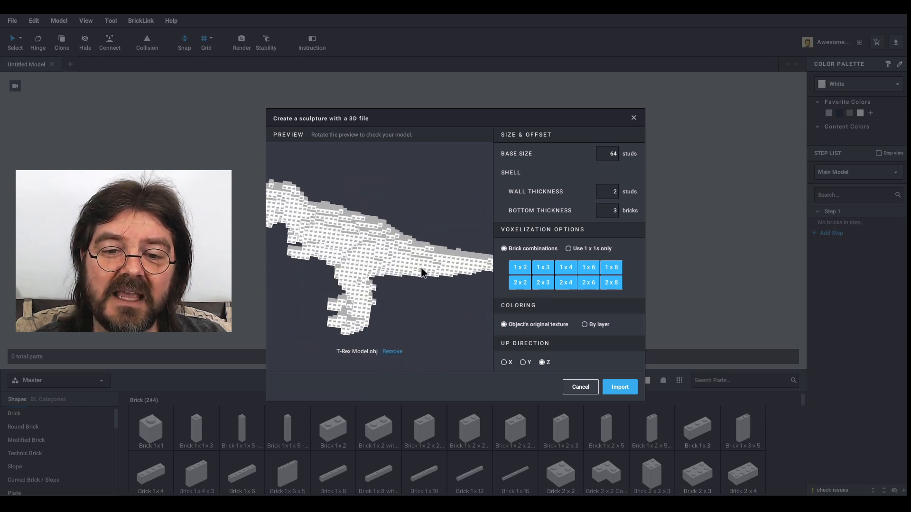
mouse_move(418, 276)
right_down()
mouse_move(432, 264)
mouse_move(457, 298)
mouse_move(400, 272)
mouse_move(392, 226)
mouse_move(372, 214)
mouse_move(363, 230)
mouse_move(377, 235)
right_up()
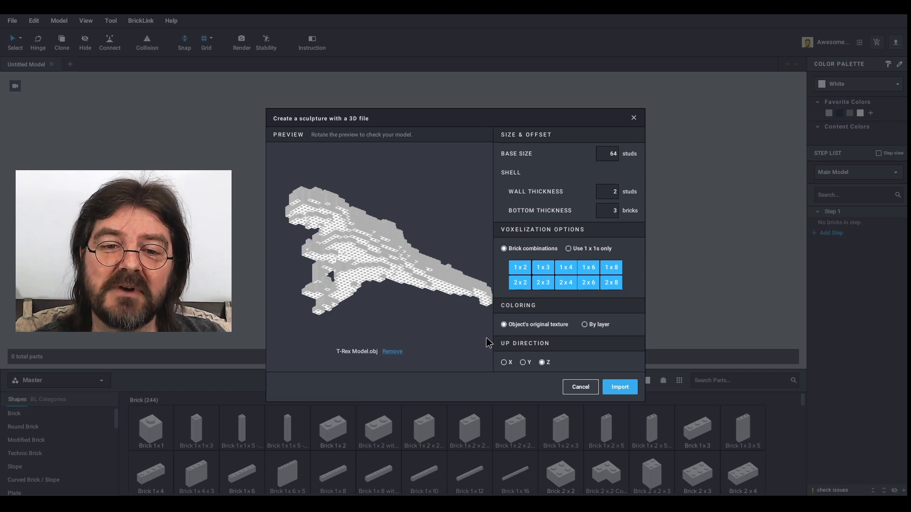
mouse_move(444, 291)
right_down()
mouse_move(434, 273)
mouse_move(457, 291)
mouse_move(456, 283)
right_up()
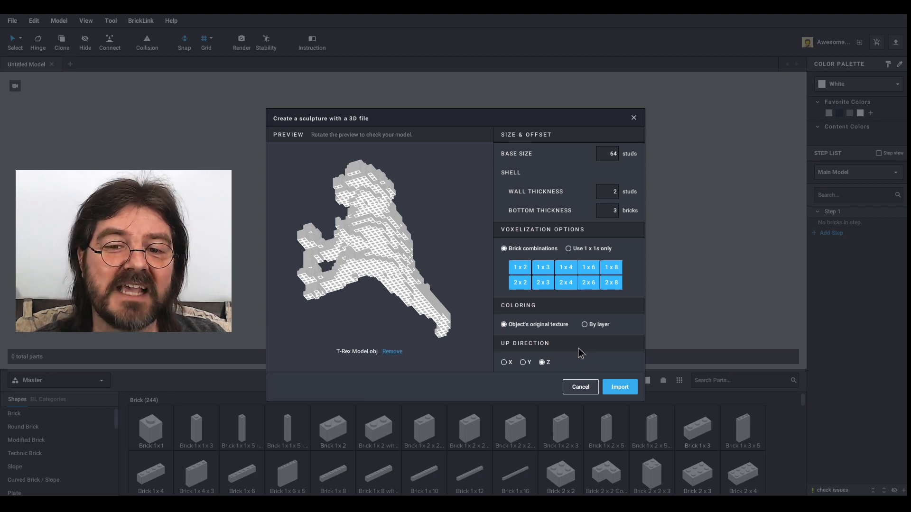
- Set the up direction back to X and inspect the bricks on the body and legs in the preview
click(508, 364)
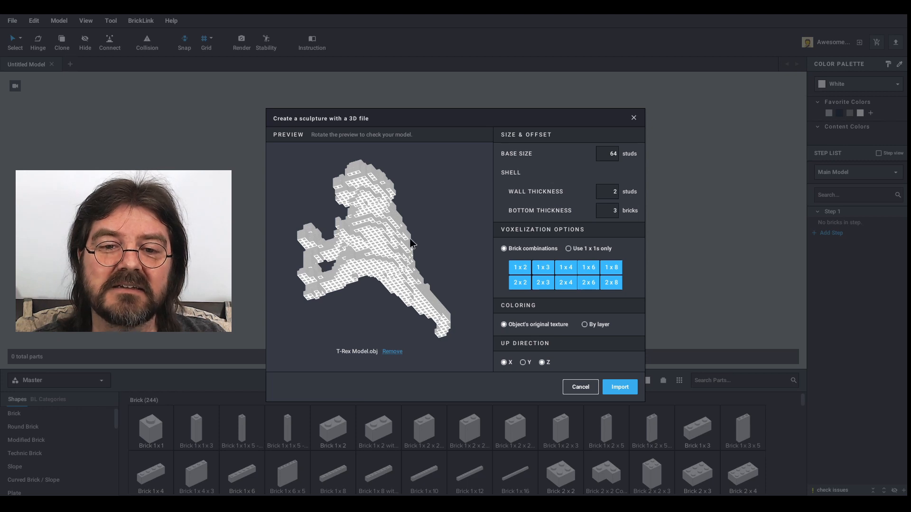
scroll(406, 244, up, 3)
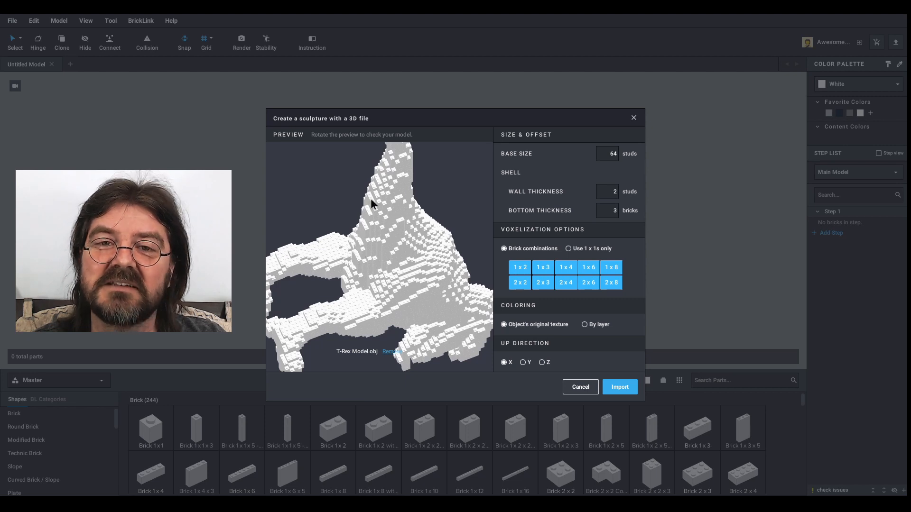
mouse_move(391, 194)
mouse_down()
mouse_move(402, 232)
mouse_move(454, 286)
mouse_up()
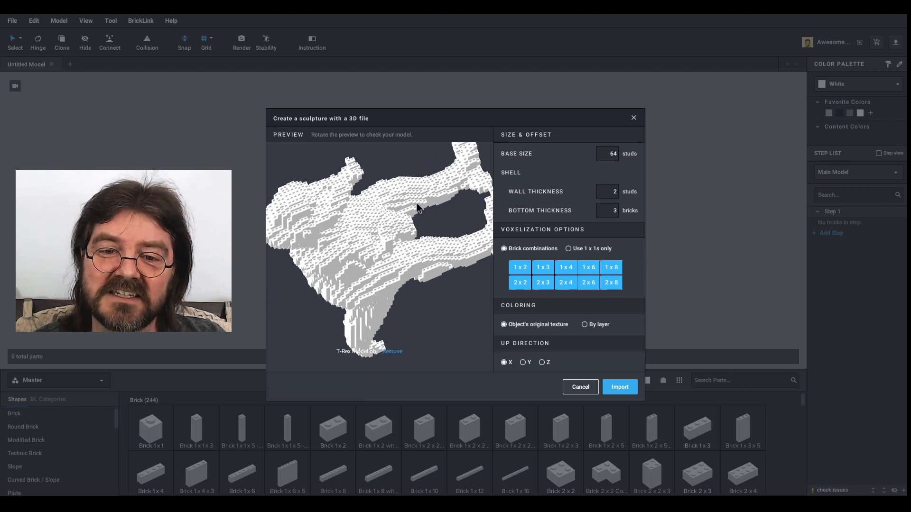
drag(419, 215, 448, 220)
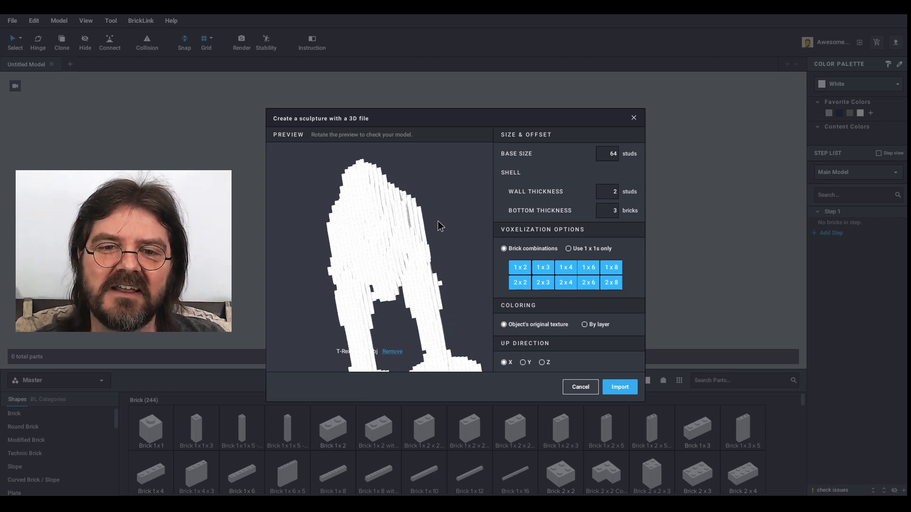
drag(439, 222, 447, 223)
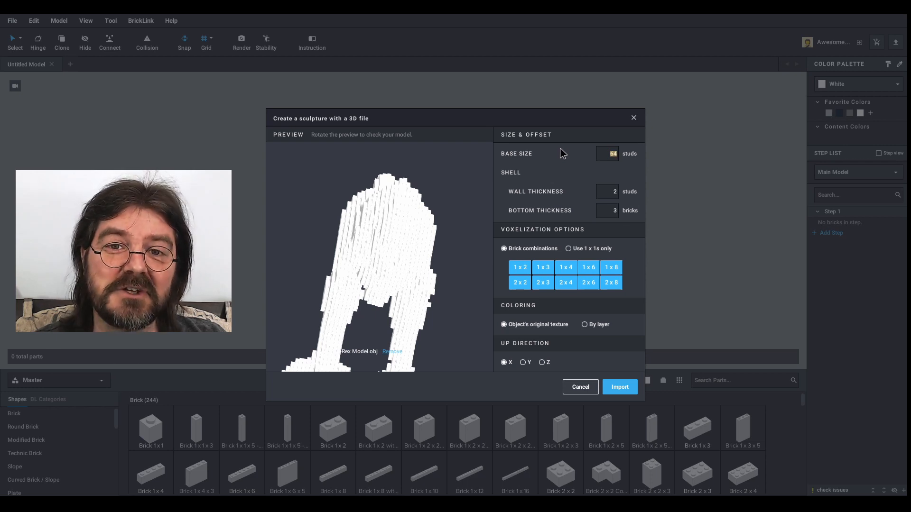
- Set the base size to 48 studs and import the T-Rex sculpture into the model
text(48)
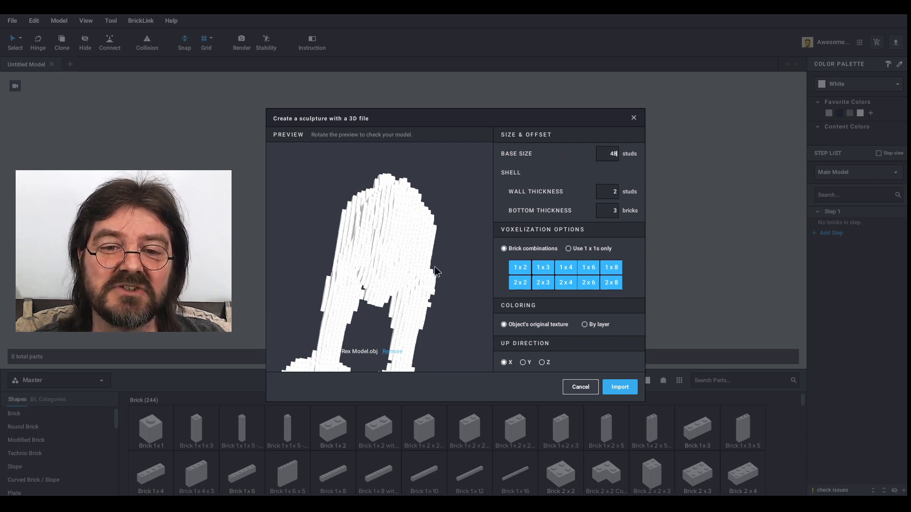
click(621, 387)
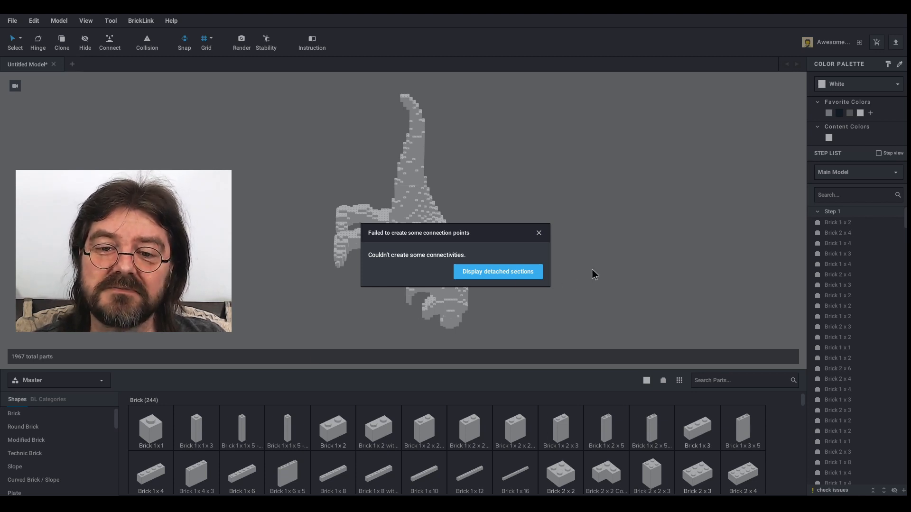
- Display the sculpture's detached sections and examine the highlighted bricks from several angles
click(498, 271)
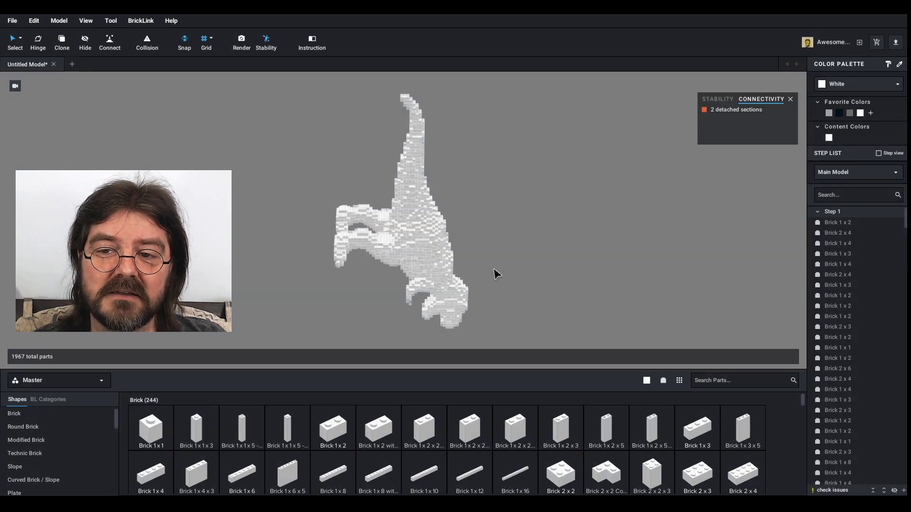
right_drag(491, 280, 464, 224)
scroll(480, 210, up, 5)
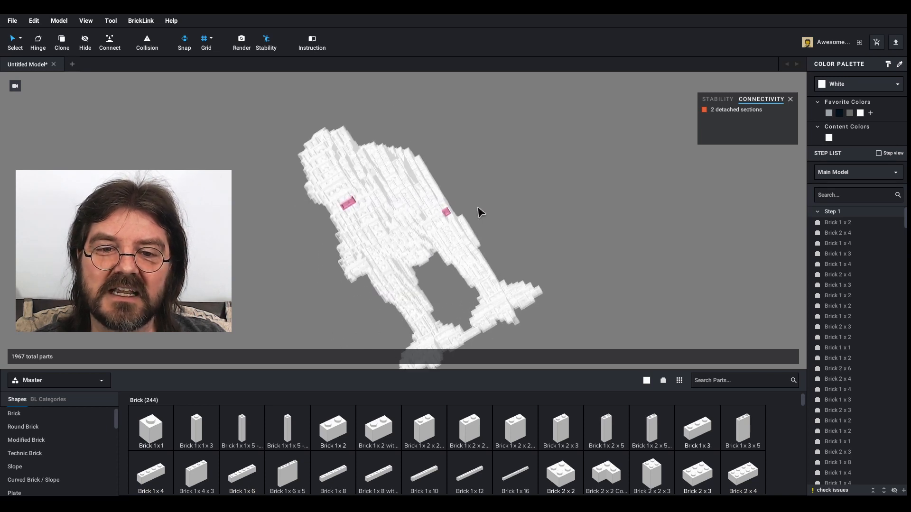
mouse_move(536, 226)
right_down()
mouse_move(521, 236)
mouse_move(540, 228)
mouse_move(556, 239)
mouse_move(547, 228)
right_up()
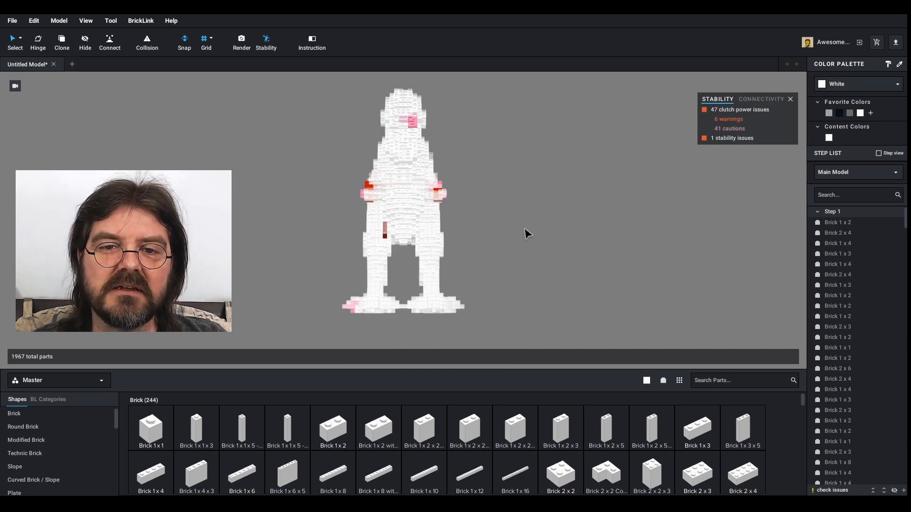
- Inspect the stability issues highlighted around the T-Rex's arms from close up
right_drag(524, 229, 507, 247)
scroll(511, 247, up, 5)
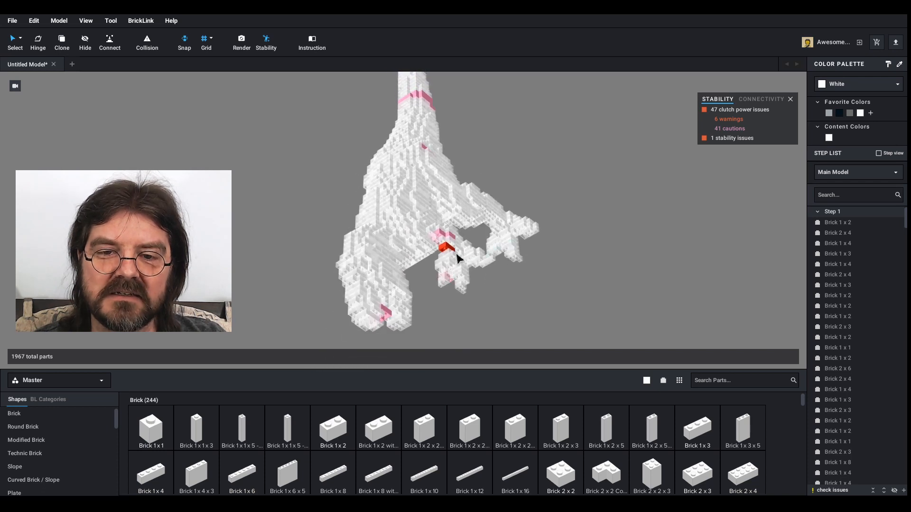
scroll(448, 249, up, 3)
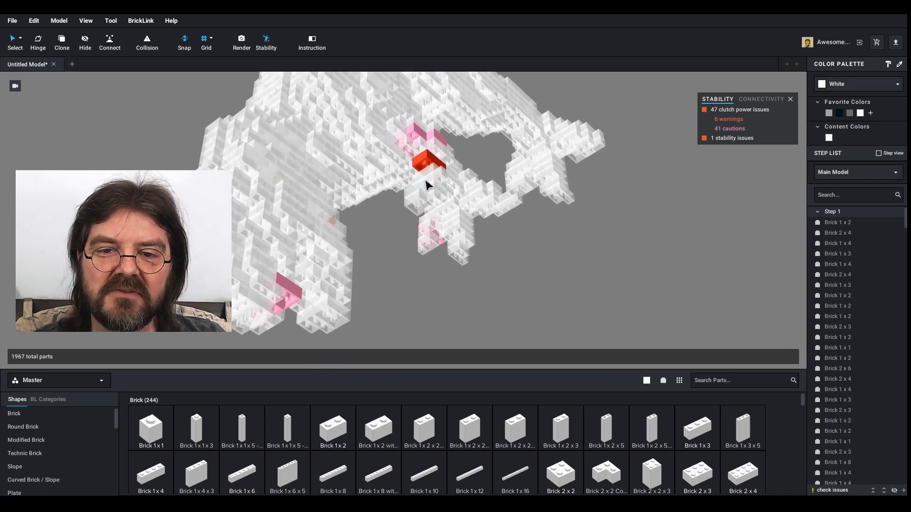
scroll(426, 207, up, 3)
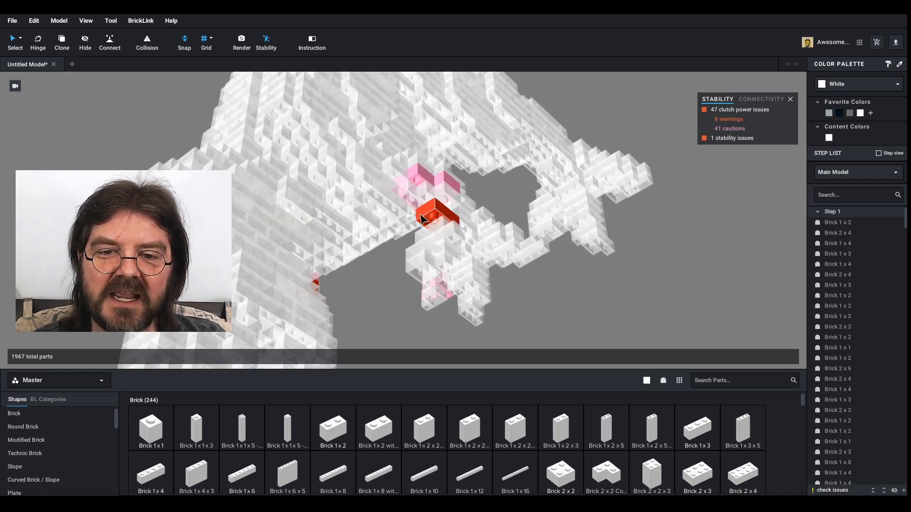
scroll(448, 218, up, 1)
scroll(446, 221, down, 1)
mouse_move(434, 227)
right_down()
mouse_move(477, 219)
mouse_move(456, 218)
mouse_move(446, 230)
right_up()
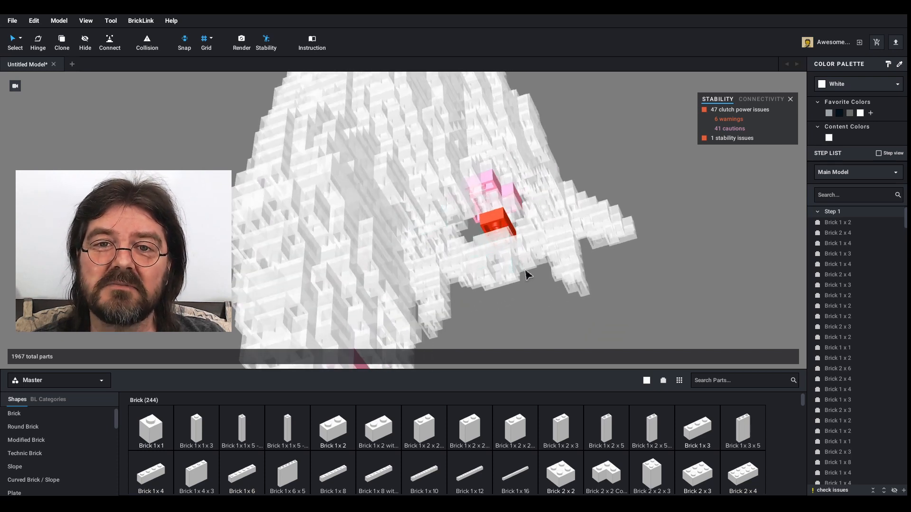
- Examine the stability highlights on the T-Rex's foot, tail and head, and close the stability check
right_drag(501, 276, 315, 199)
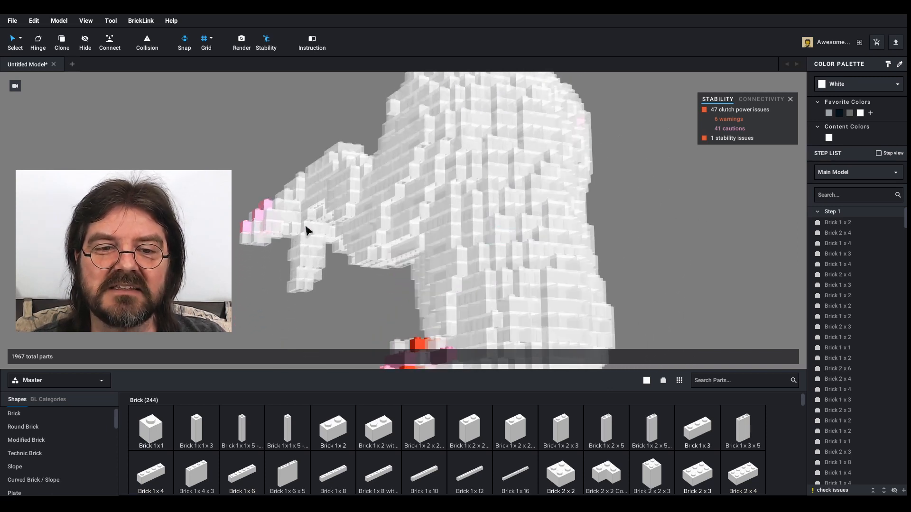
right_drag(309, 232, 510, 228)
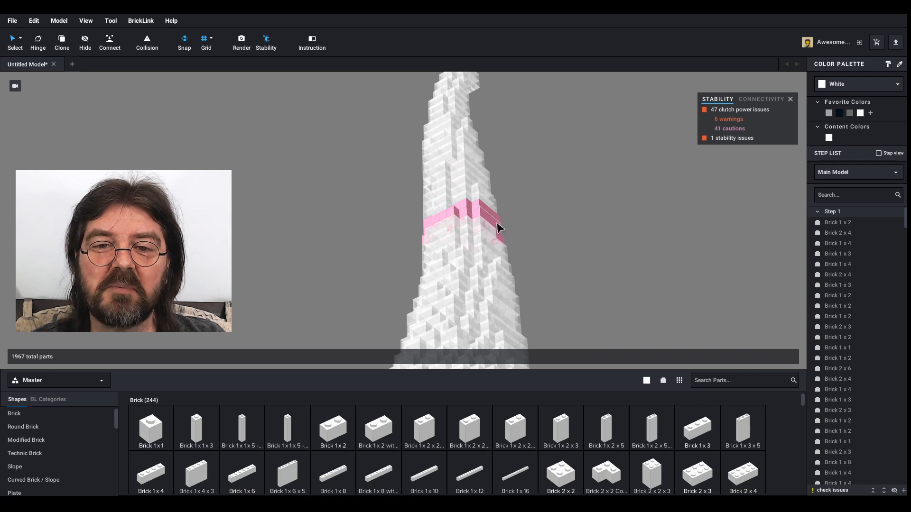
right_drag(526, 167, 465, 252)
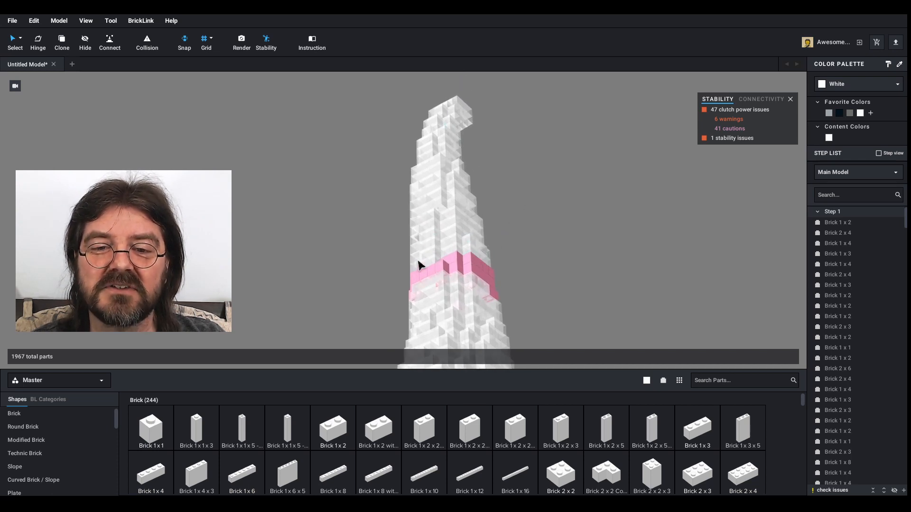
scroll(493, 231, down, 3)
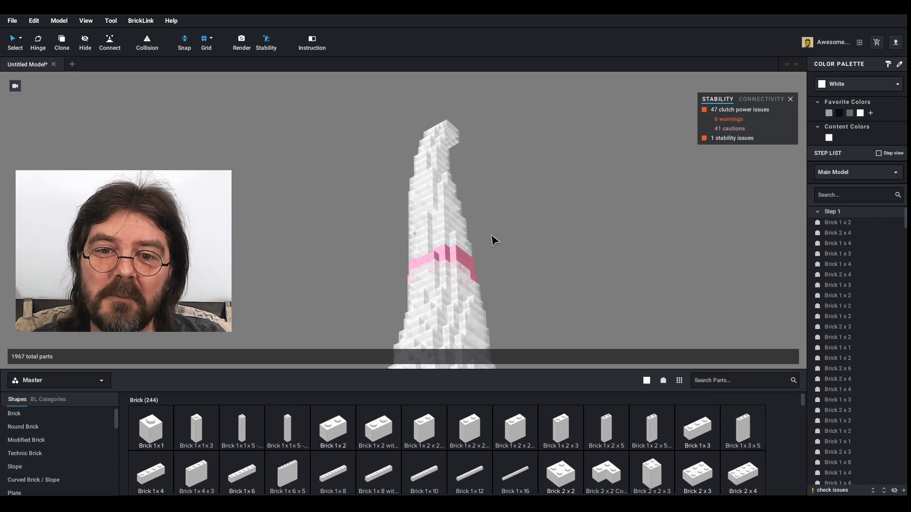
right_drag(492, 237, 399, 158)
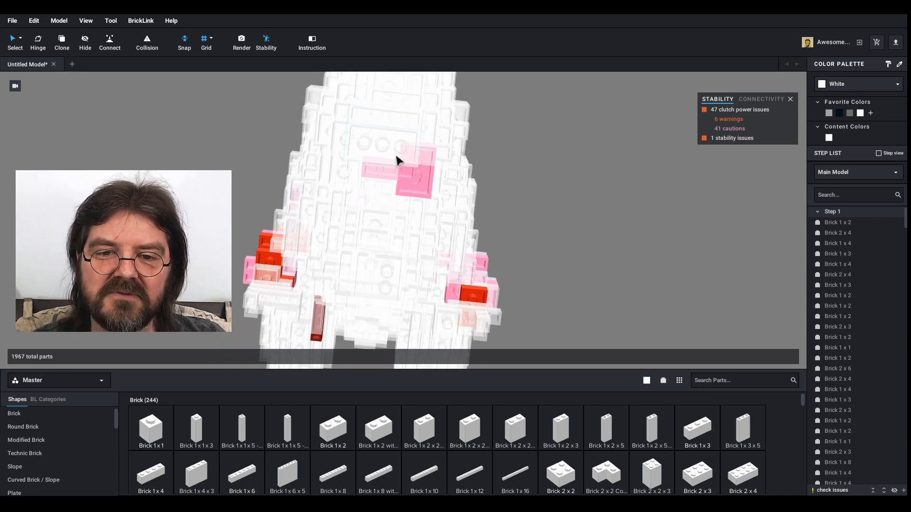
click(791, 99)
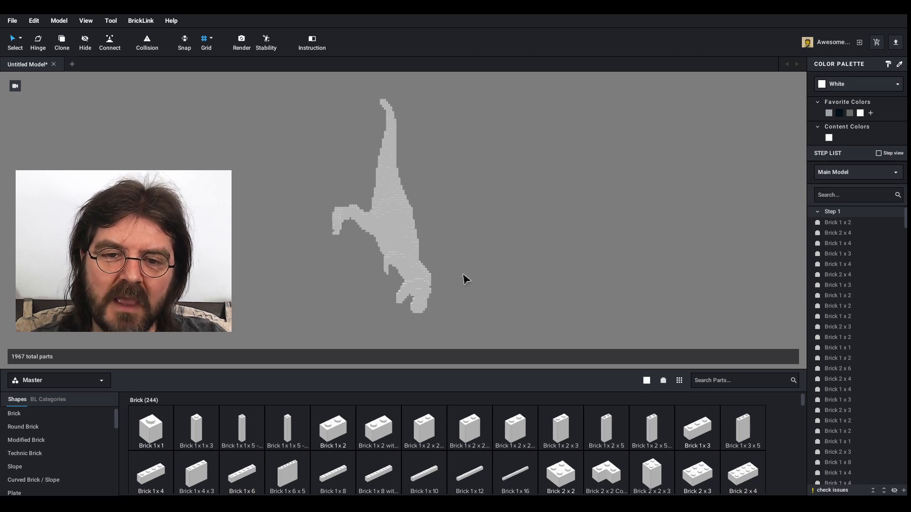
- Select all bricks of the T-Rex sculpture and group them into a submodel, keeping the default name
middle_drag(335, 280, 360, 286)
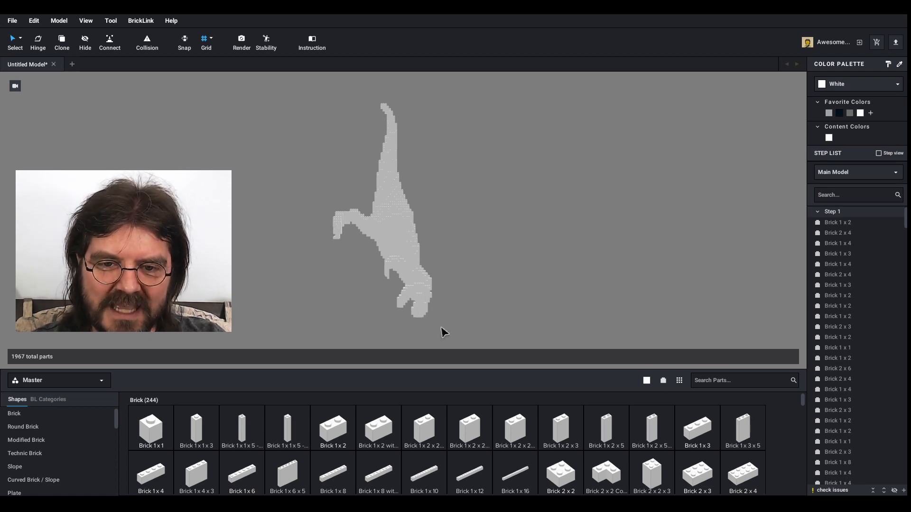
right_drag(452, 291, 431, 279)
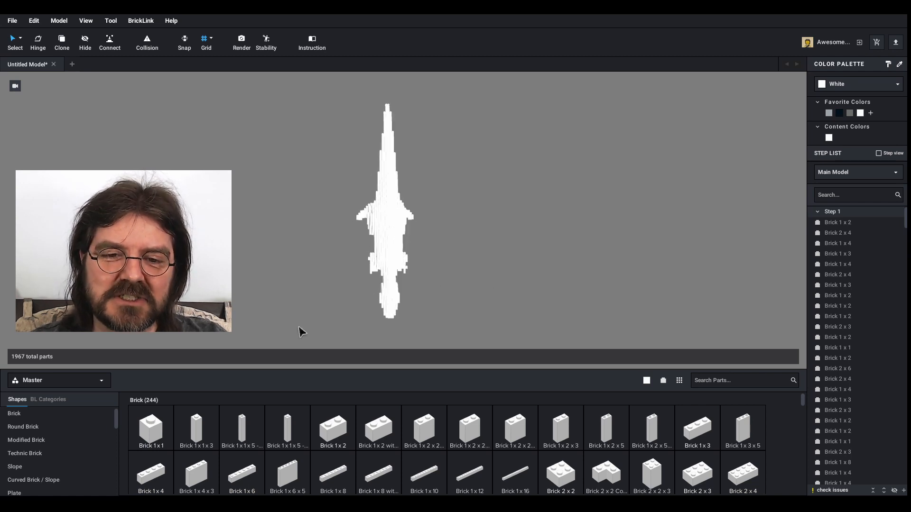
drag(316, 342, 484, 115)
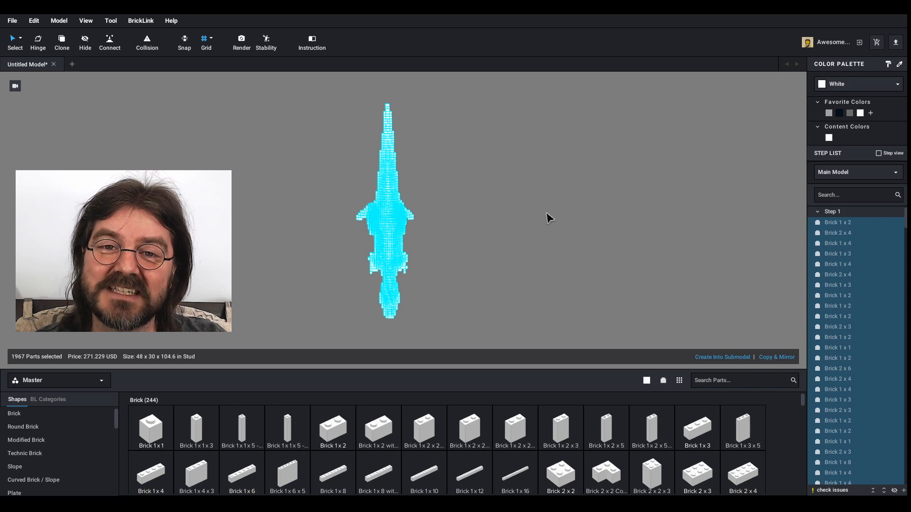
click(737, 357)
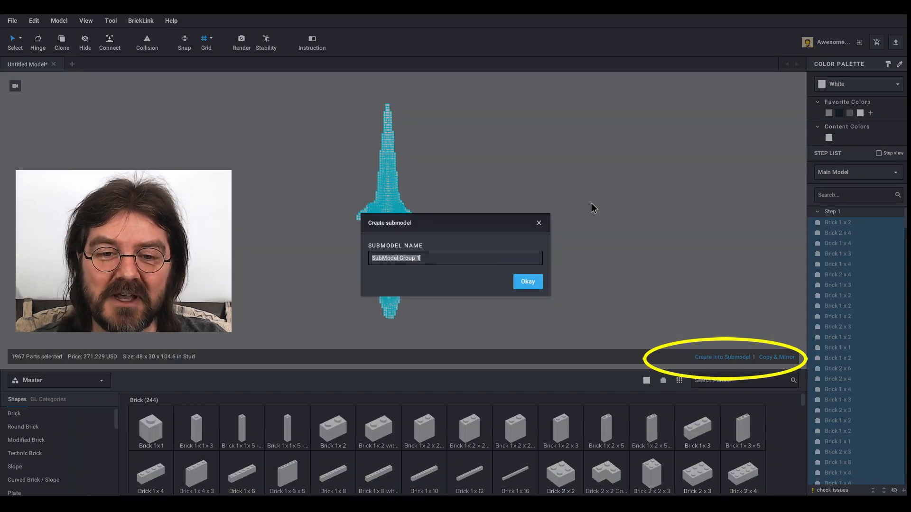
click(517, 284)
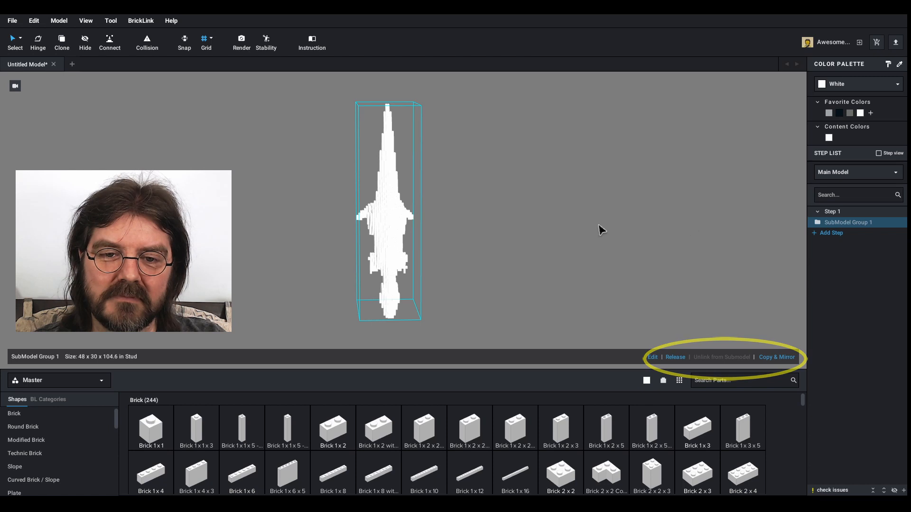
- Rotate the T-Rex submodel so that it stands on its feet, and check its orientation from the side
right_drag(602, 230, 512, 238)
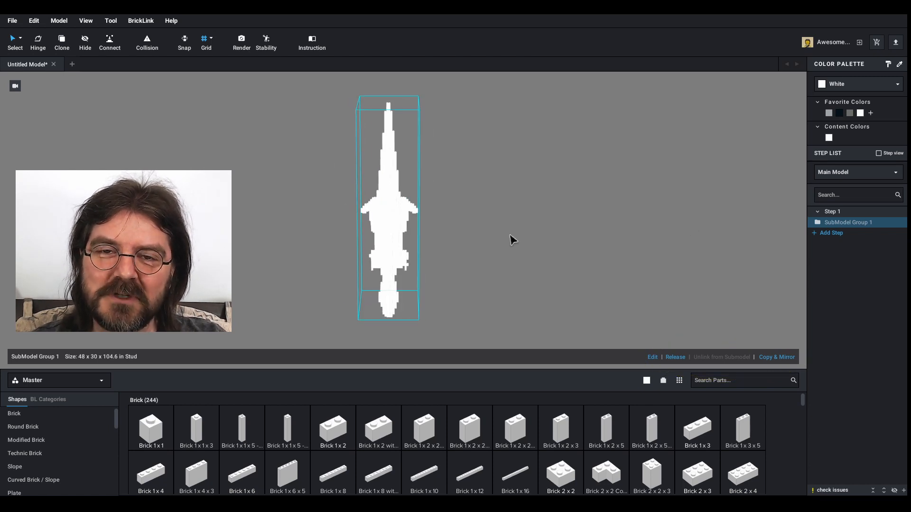
key(Up)
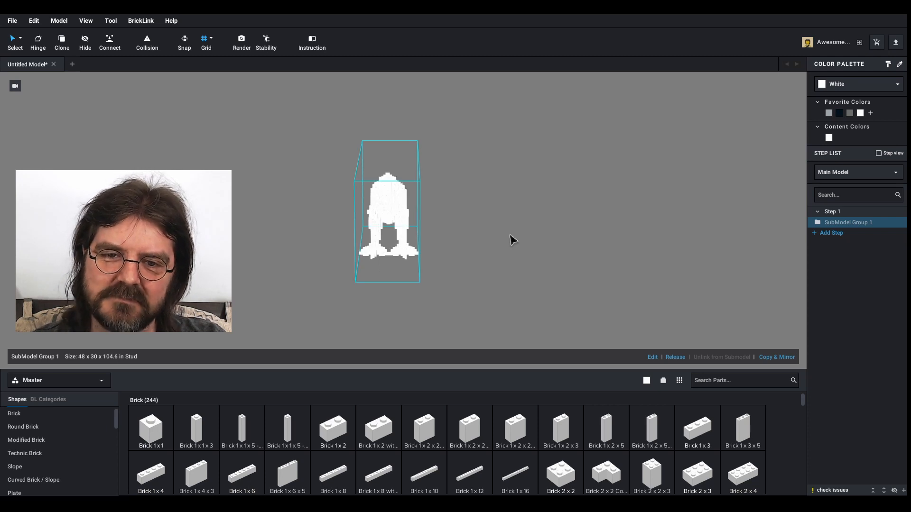
right_drag(484, 223, 532, 218)
scroll(575, 250, up, 3)
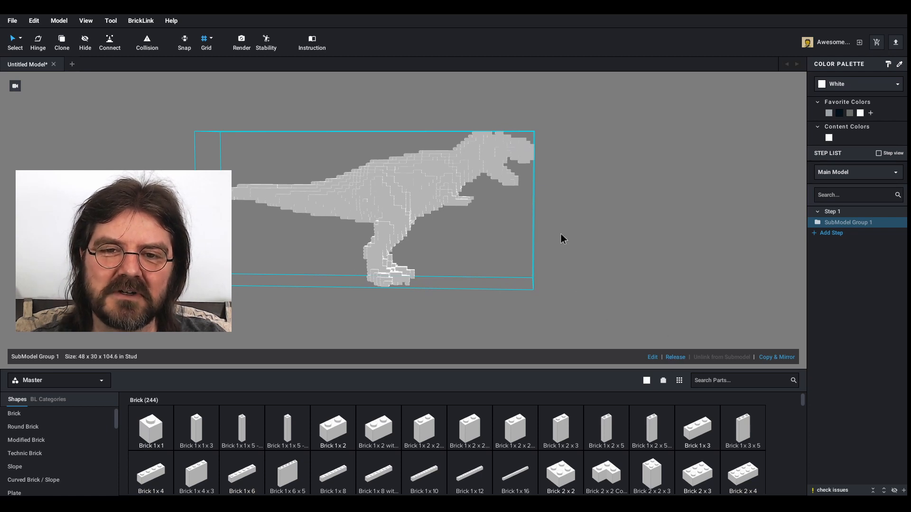
right_drag(458, 261, 559, 257)
right_drag(470, 254, 549, 270)
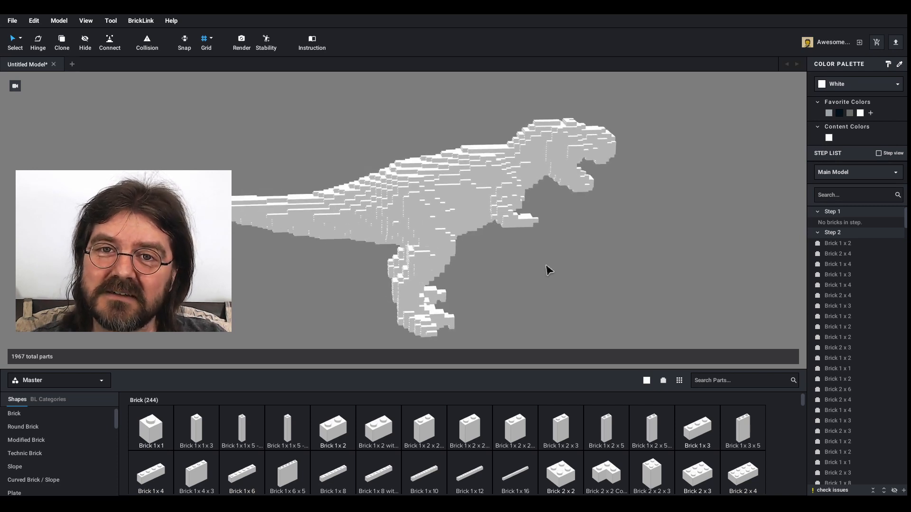
right_drag(543, 264, 535, 255)
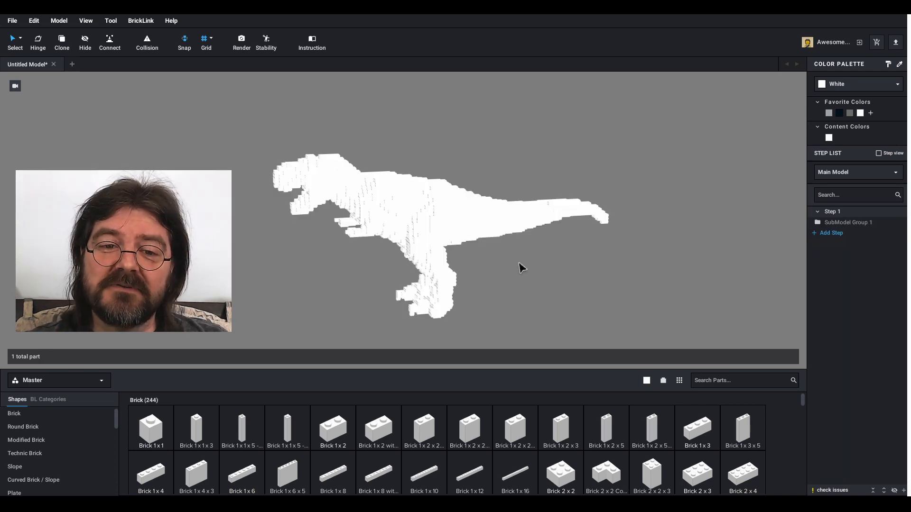
right_drag(488, 268, 491, 266)
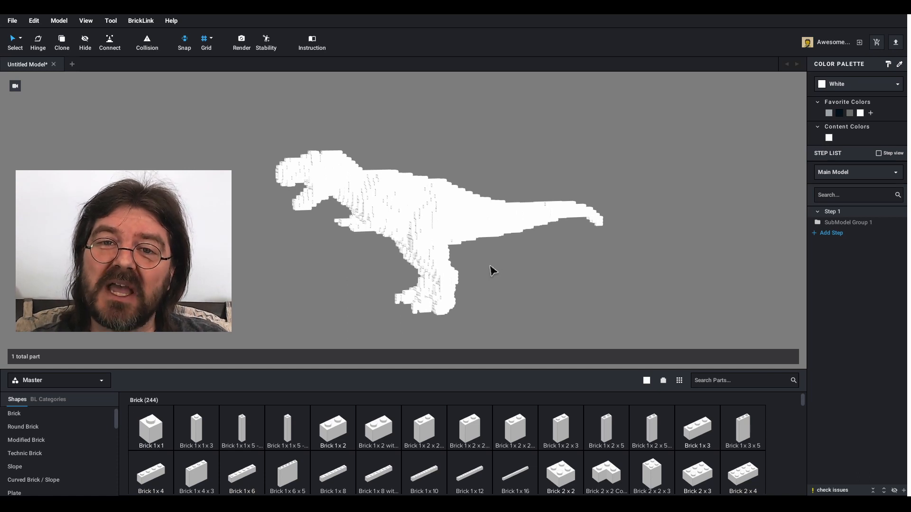
right_drag(492, 270, 490, 280)
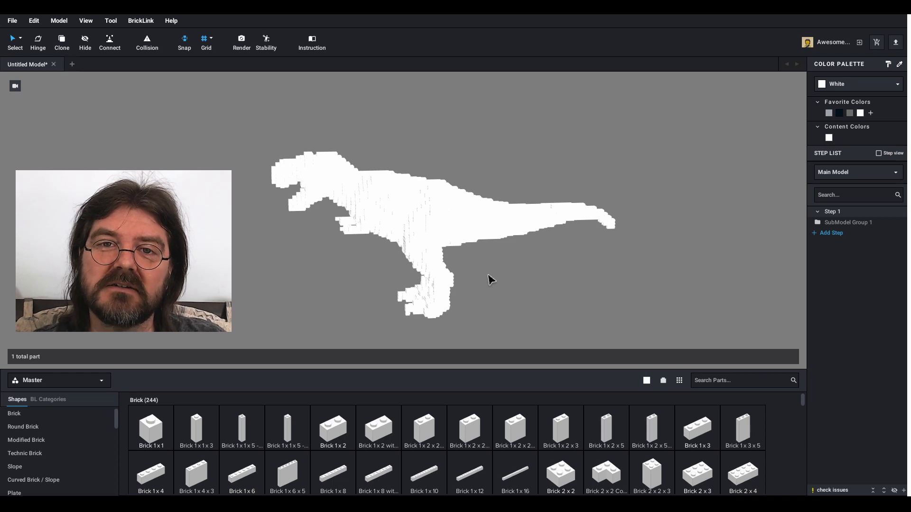
right_drag(494, 281, 494, 254)
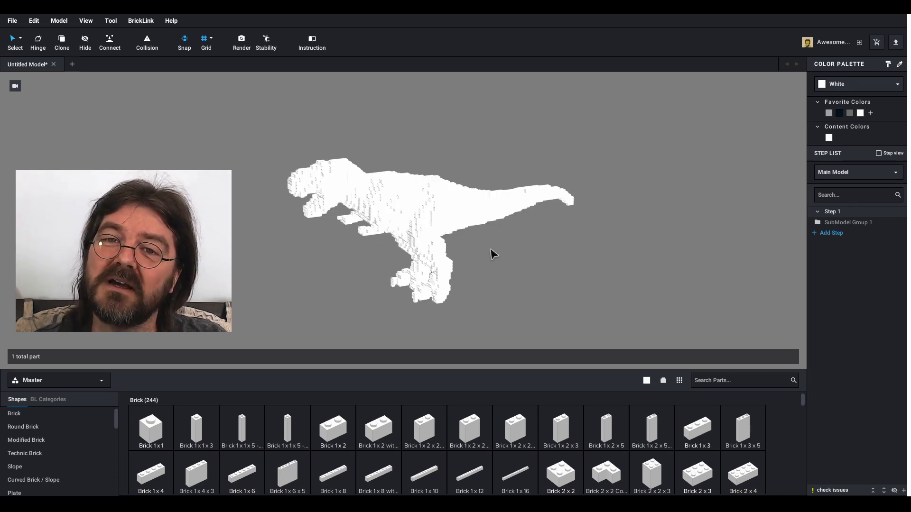
right_drag(491, 258, 492, 253)
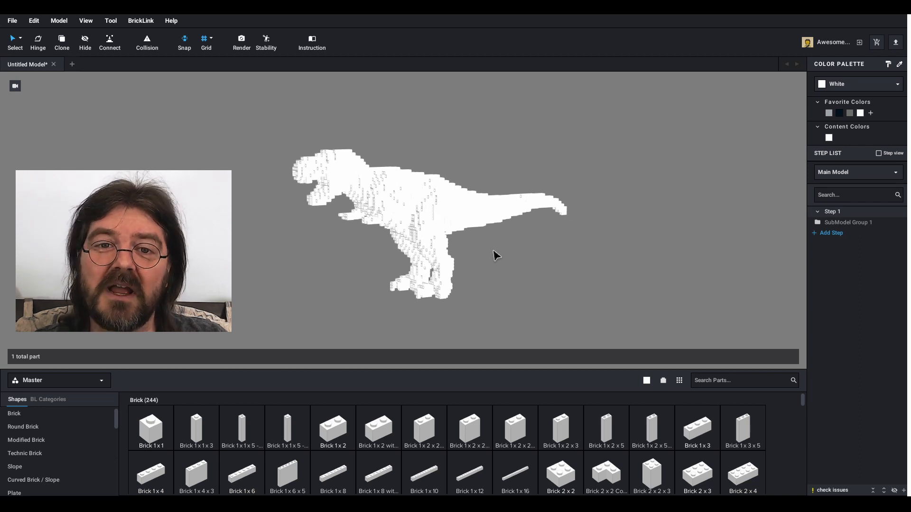